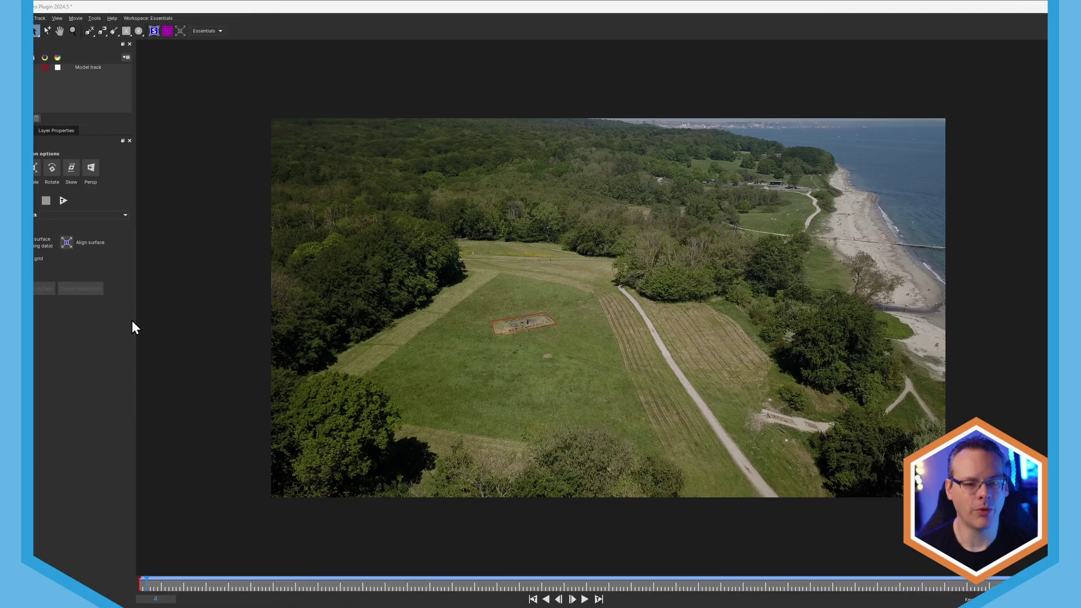
Step: Pick Camera Solve from the Workspace layout dropdown
left_click(220, 30)
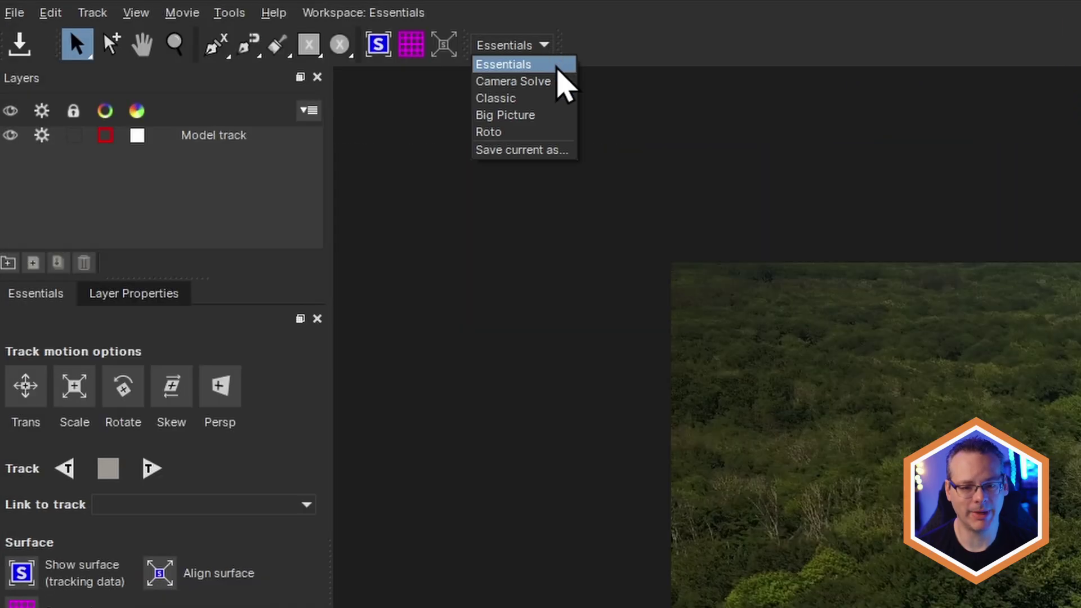
left_click(562, 83)
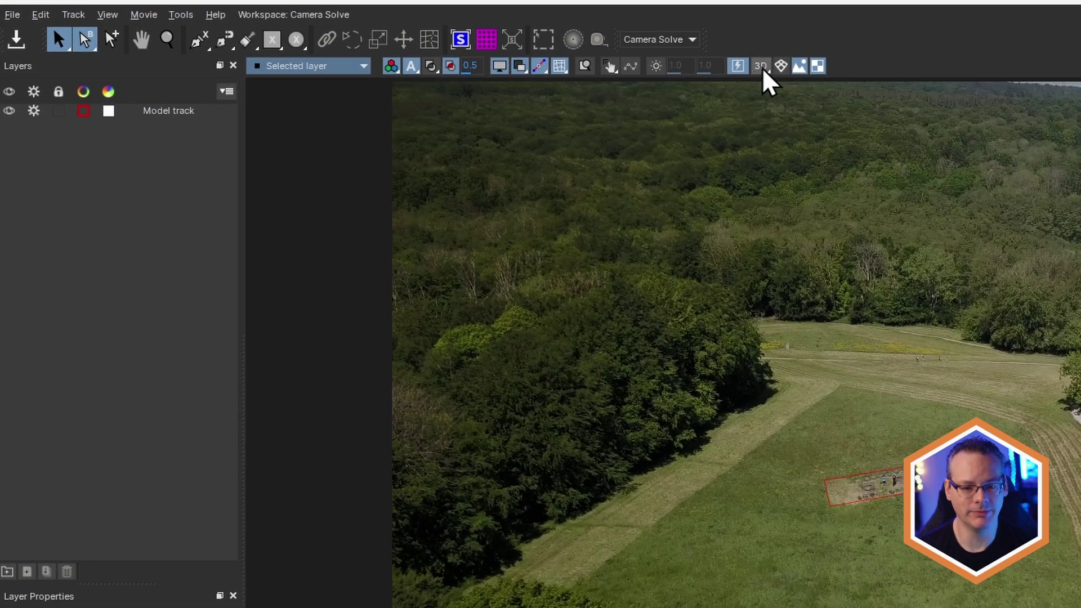
Step: Turn on the 3D view, expand Features > Static auto features, and select the white field point
left_click(760, 66)
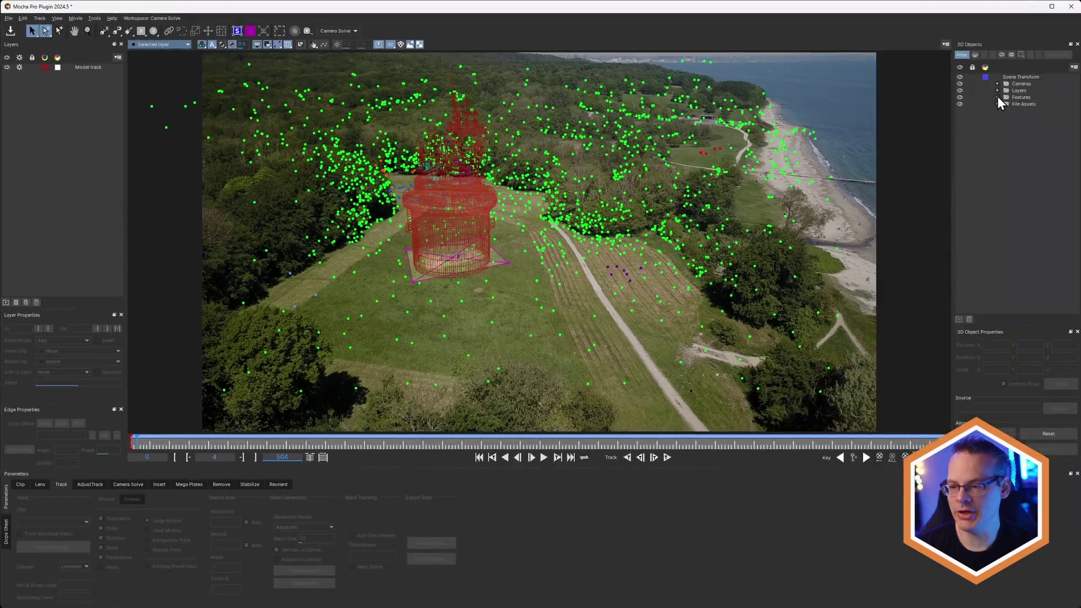
left_click(997, 97)
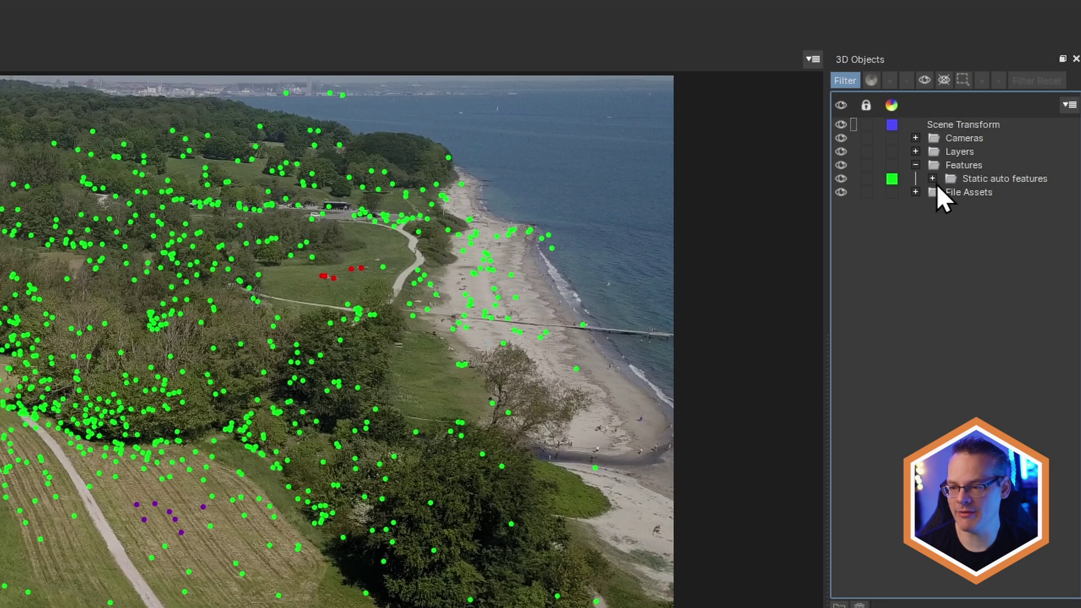
left_click(932, 179)
left_click_drag(1078, 132, 1077, 261)
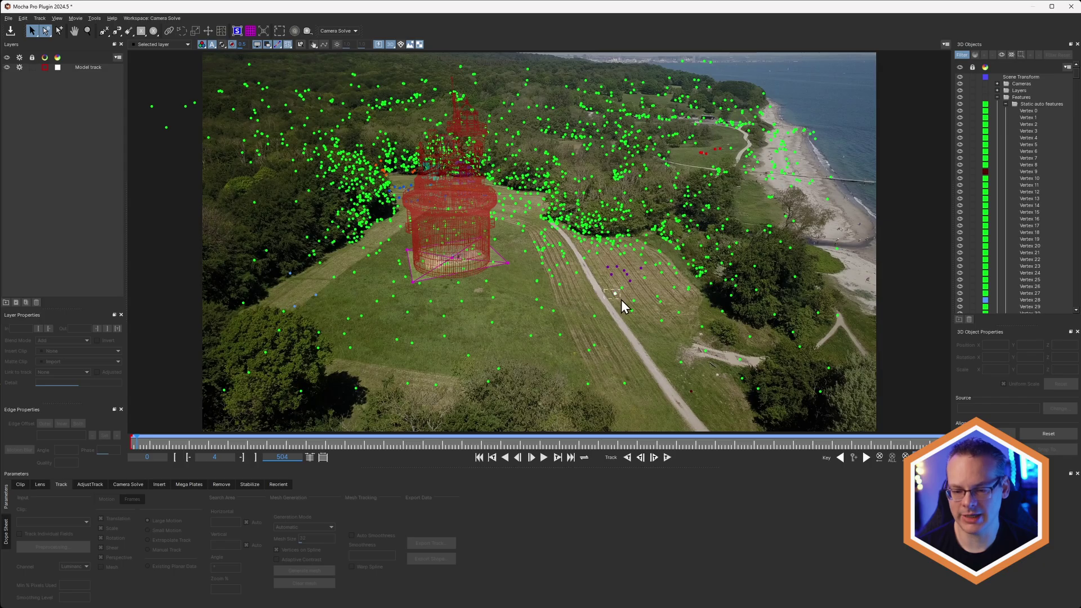
left_click_drag(604, 290, 620, 299)
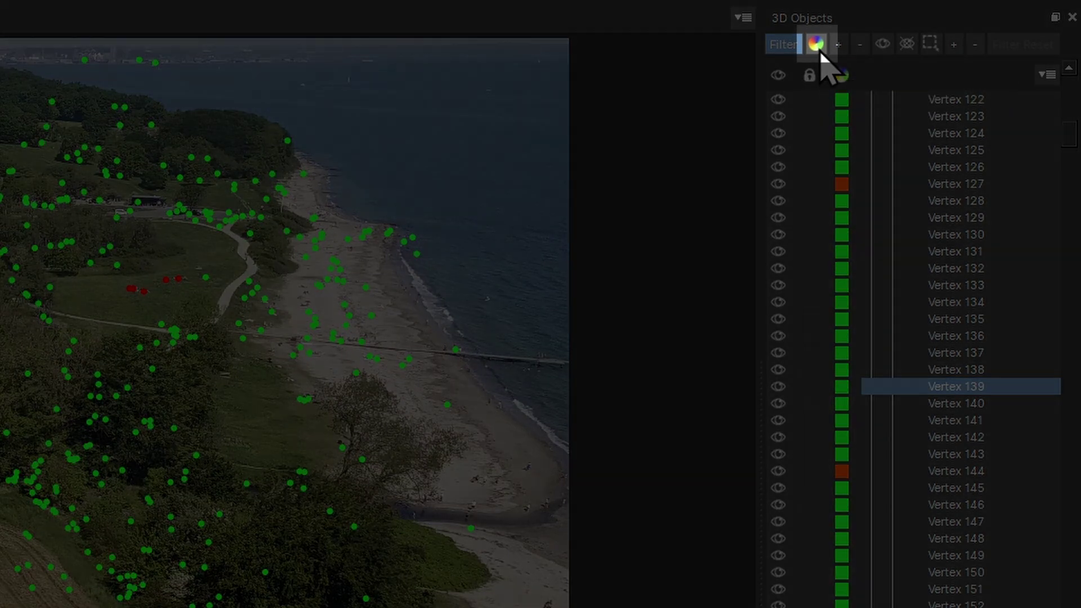
Step: Filter the feature list by point colour and remove the selected stray vertices
left_click(819, 49)
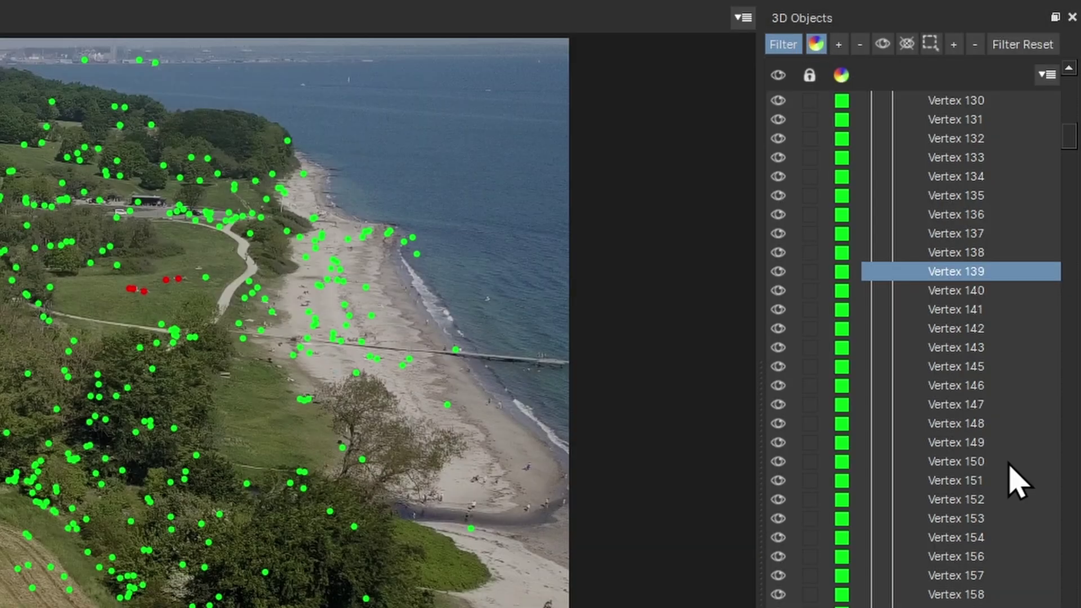
left_click_drag(1074, 132, 1075, 91)
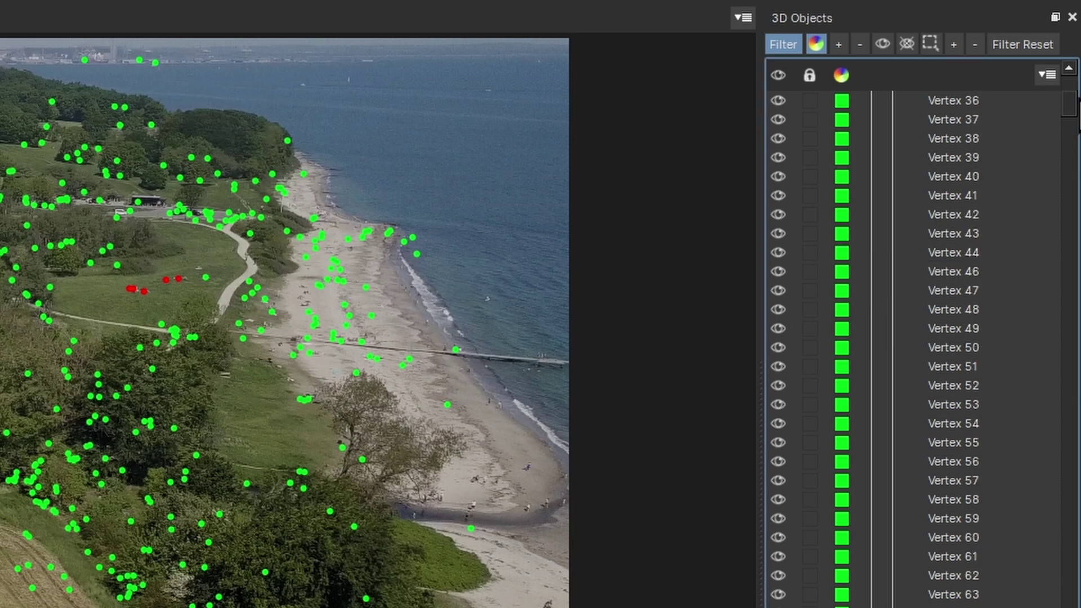
scroll(1066, 147, "down", 1)
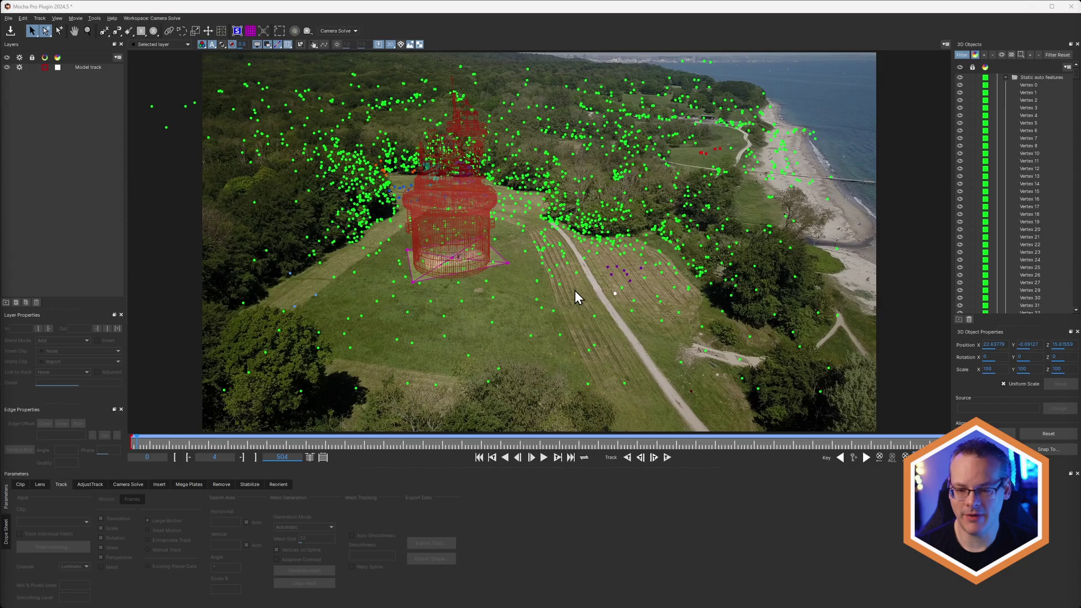
left_click(612, 276)
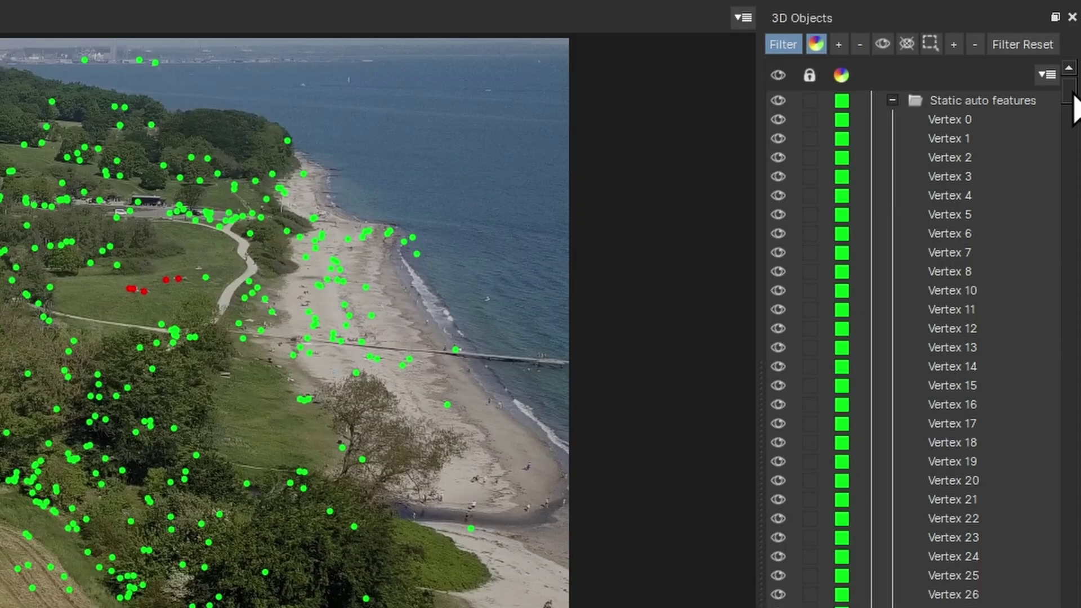
left_click_drag(1073, 96, 1076, 155)
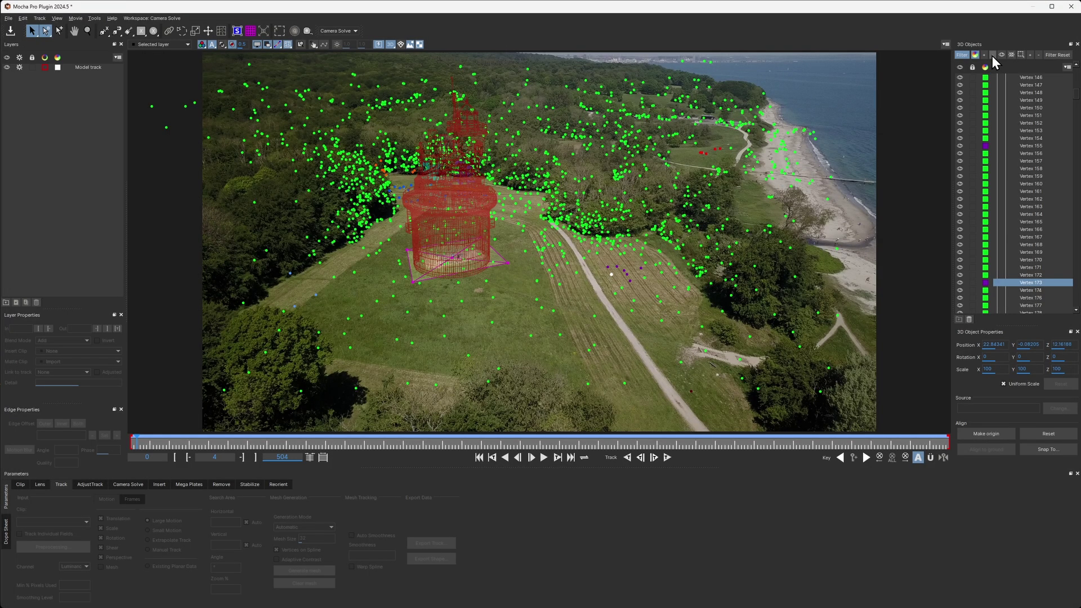
left_click(992, 55)
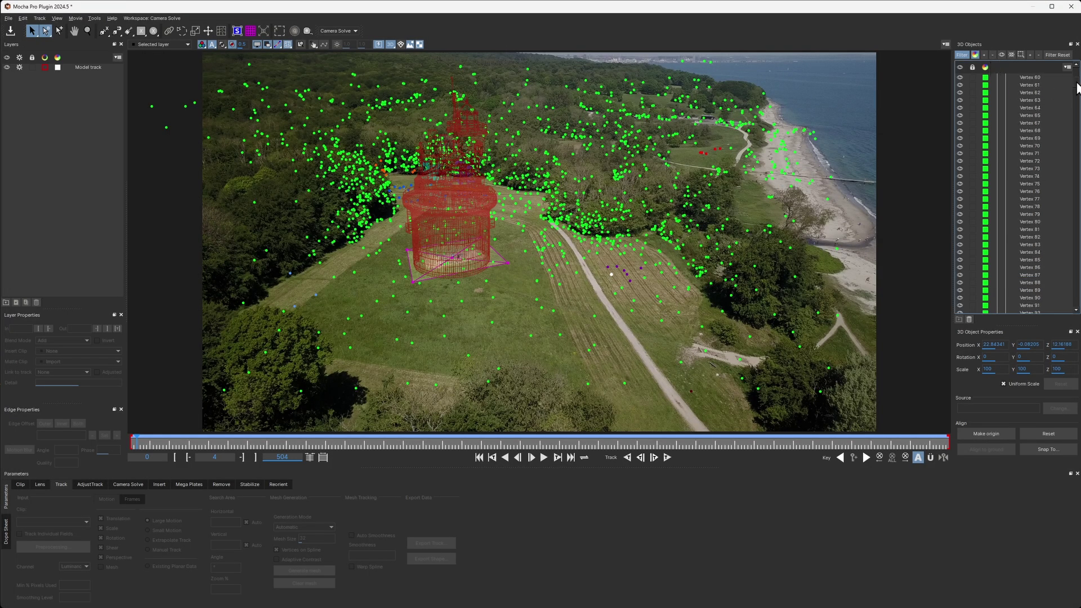
Step: Select every vertex in 3D Objects and hide the green feature points
left_click_drag(1078, 81, 1073, 509)
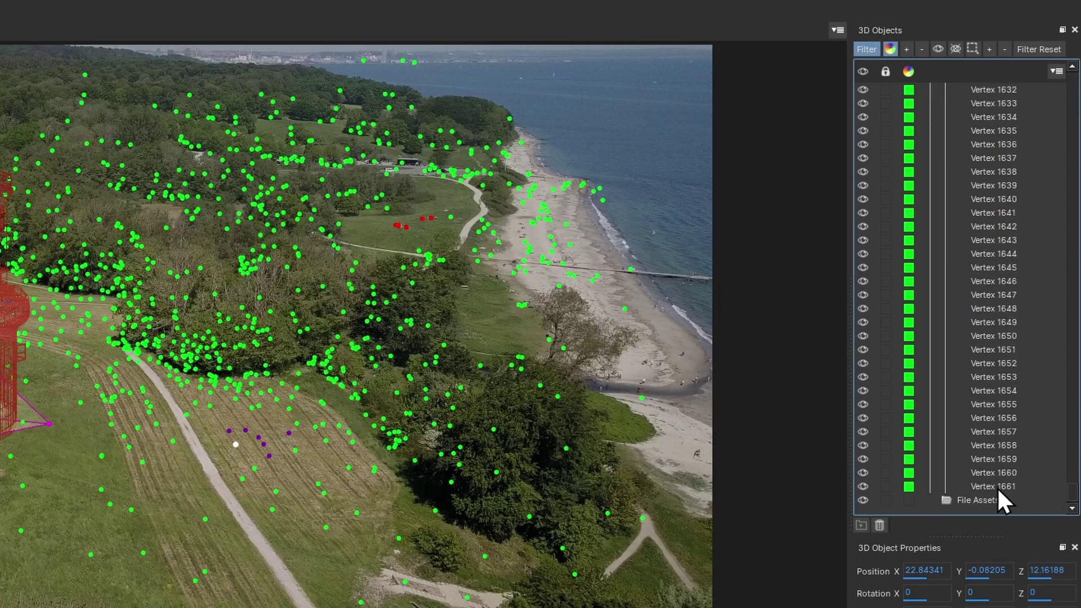
left_click(995, 484, "shift")
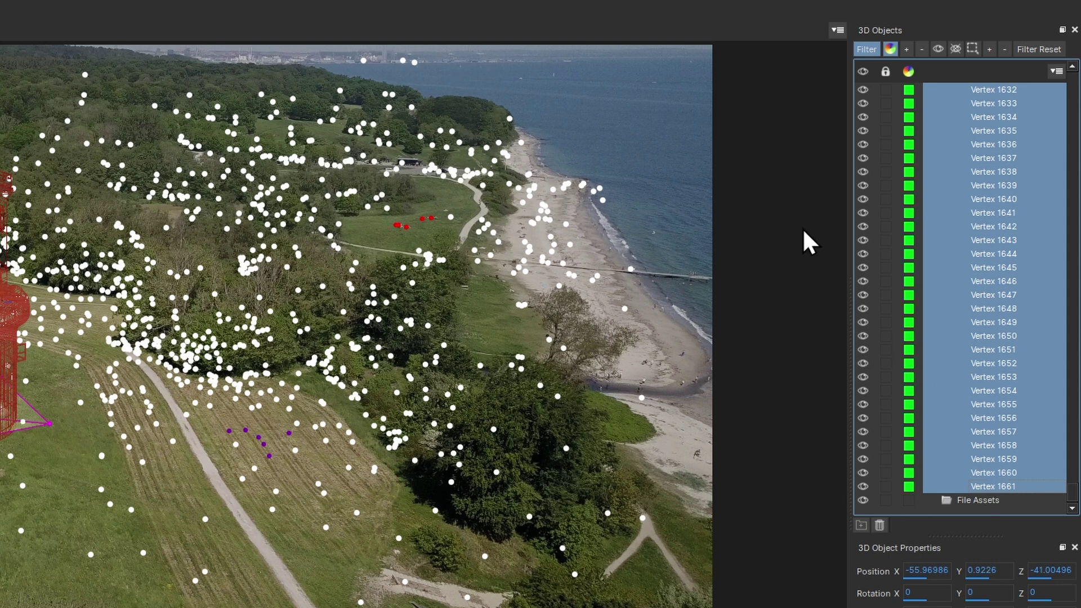
left_click(863, 473)
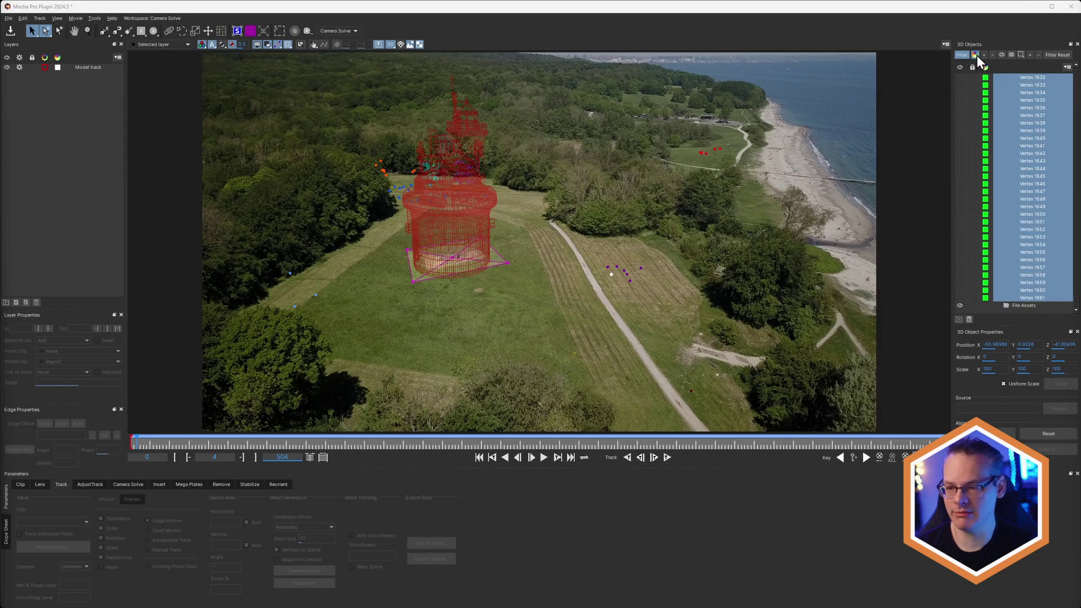
Step: Clear the colour filter and list only the visible items
left_click(976, 55)
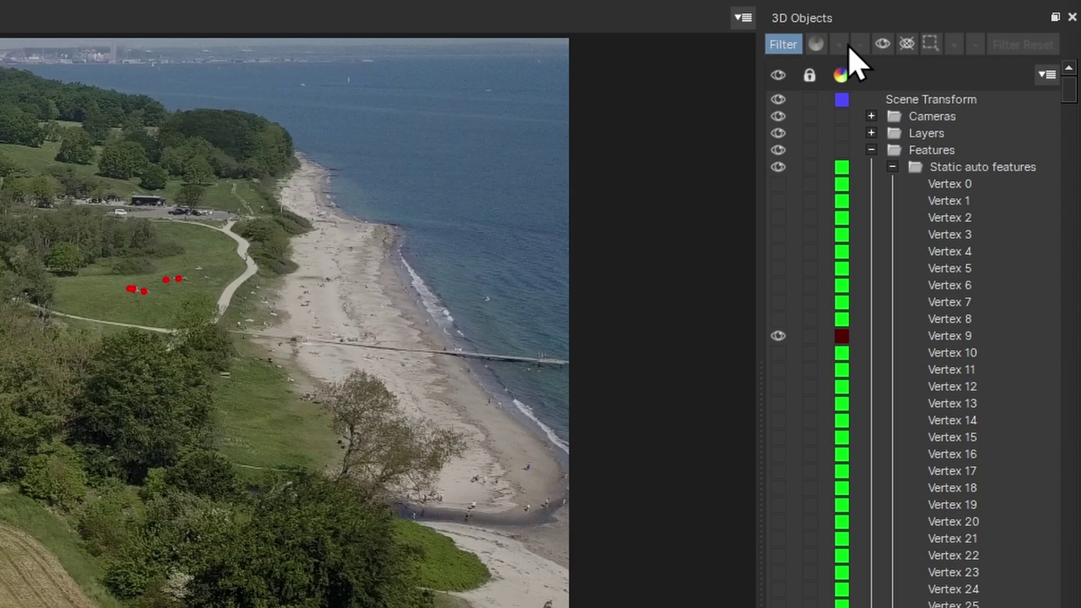
left_click(890, 51)
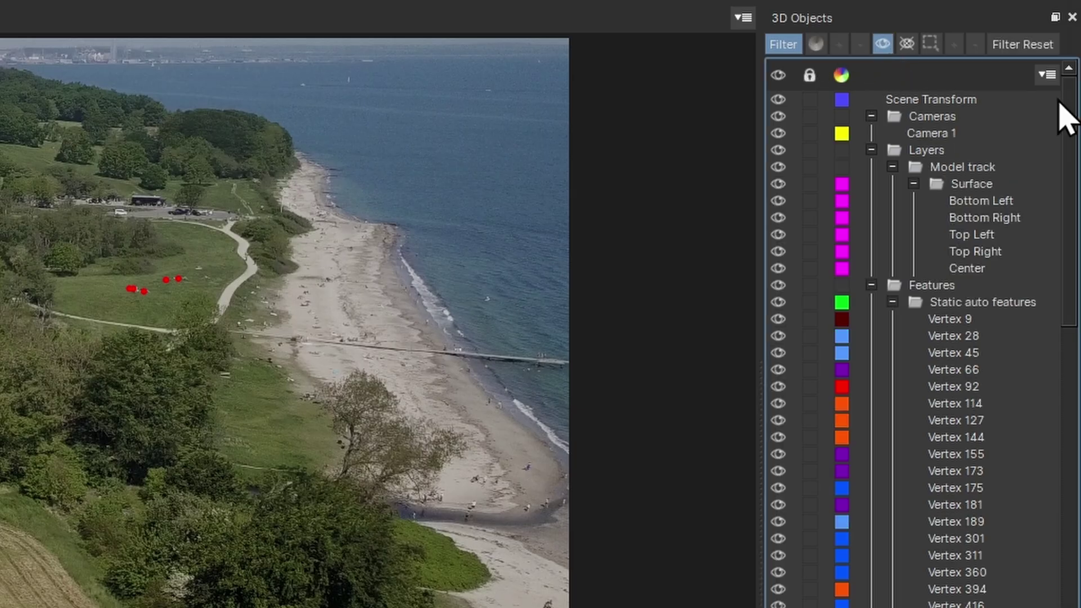
left_click_drag(1075, 330, 1073, 605)
scroll(912, 349, "down", 2)
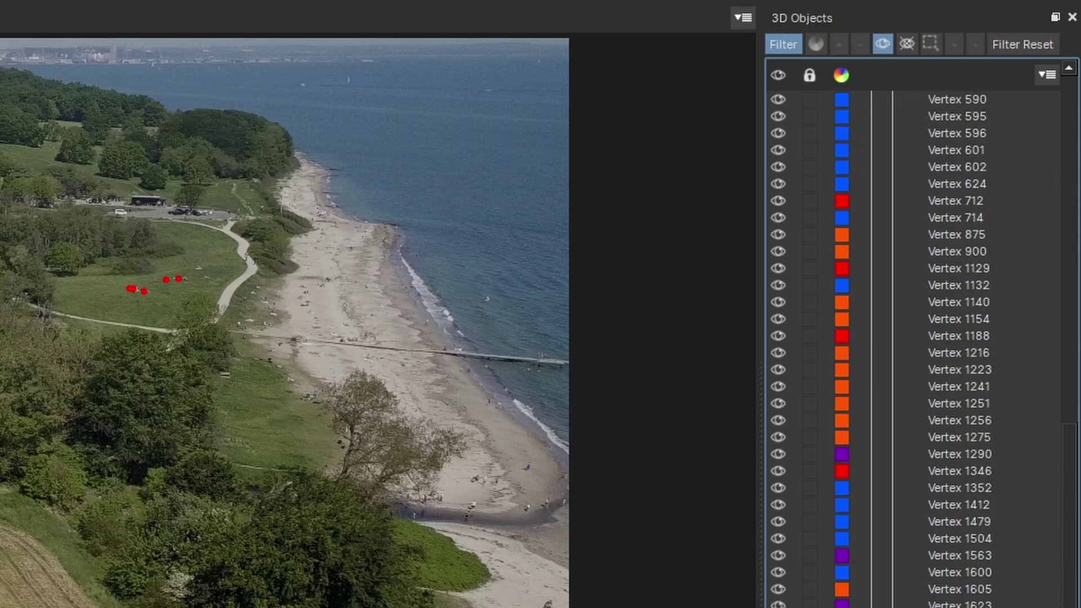
left_click_drag(1069, 562, 1069, 306)
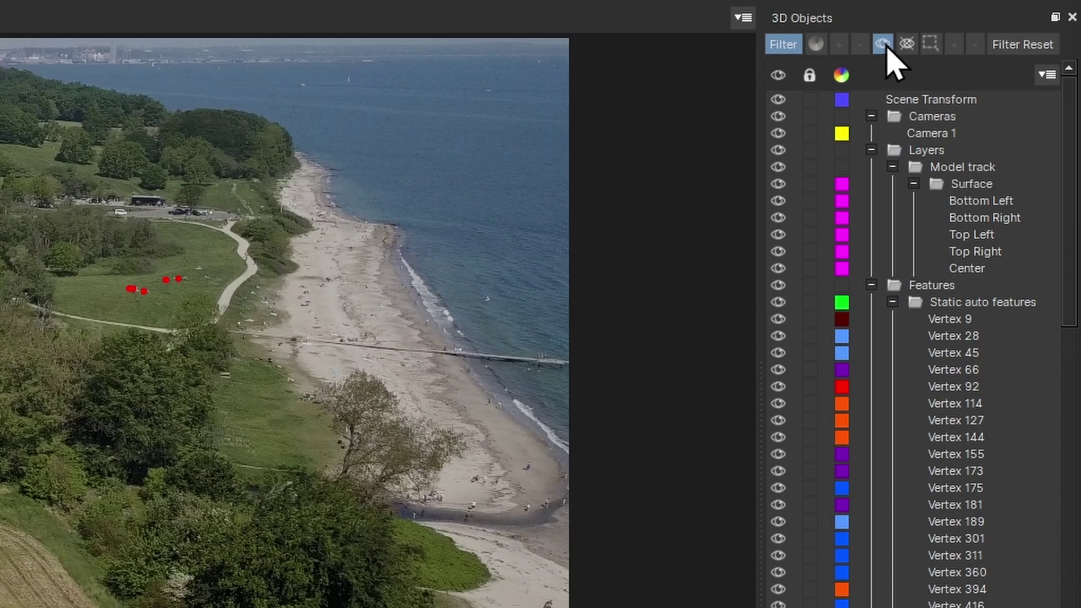
Step: Switch the list to hidden items, pick the white field points, and show only selected vertices
left_click(1011, 55)
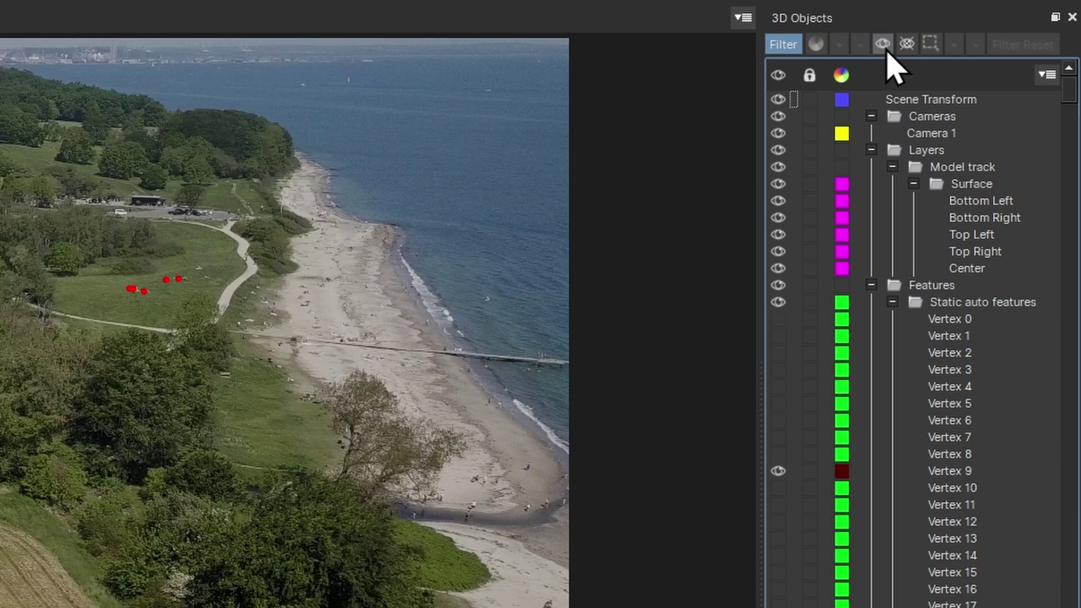
left_click(907, 45)
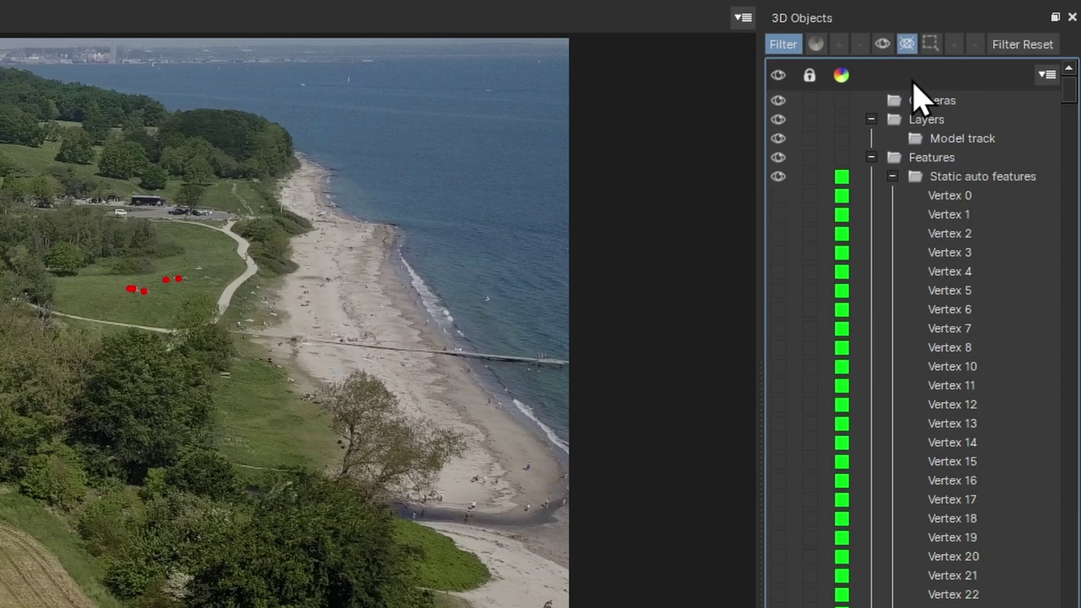
left_click_drag(1068, 90, 1074, 261)
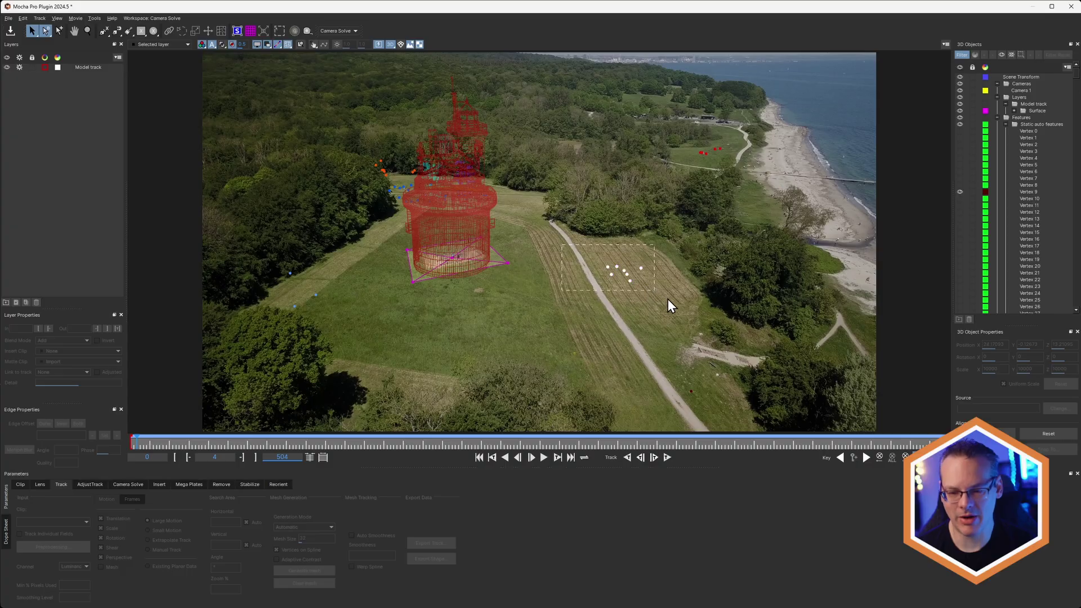
left_click_drag(667, 298, 667, 299)
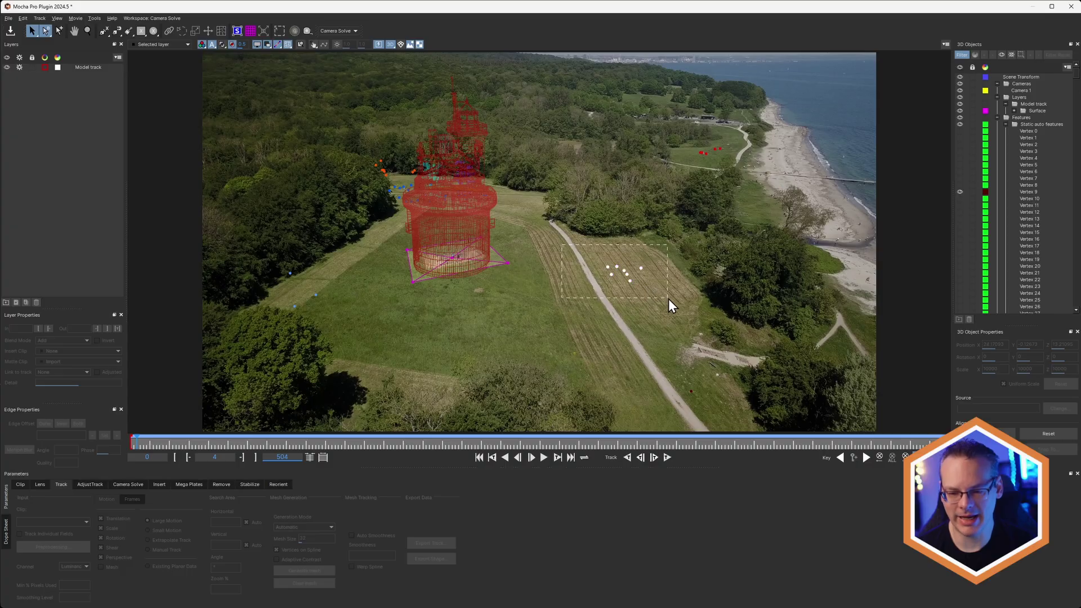
left_click(1021, 55)
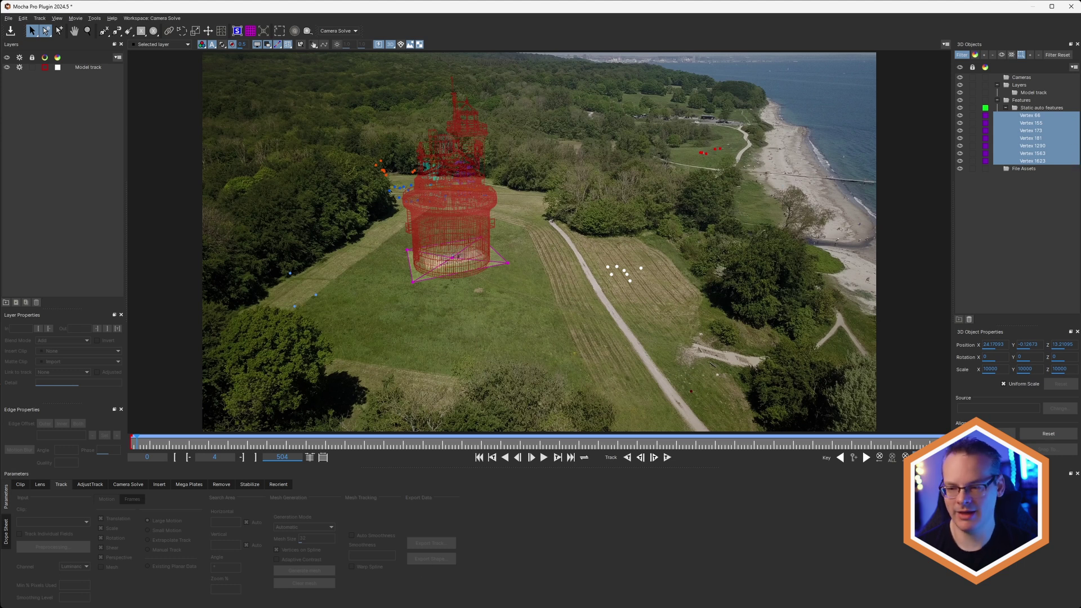
Step: Clear the vertex selection, try the other filters, then reset the filter to list every object
left_click(1045, 67)
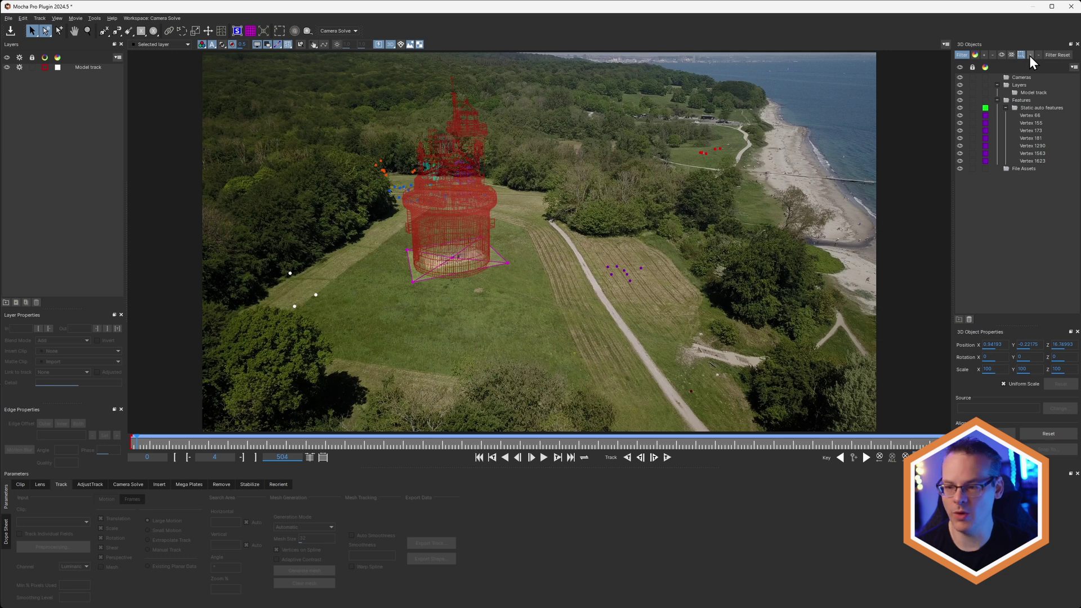
left_click(1031, 56)
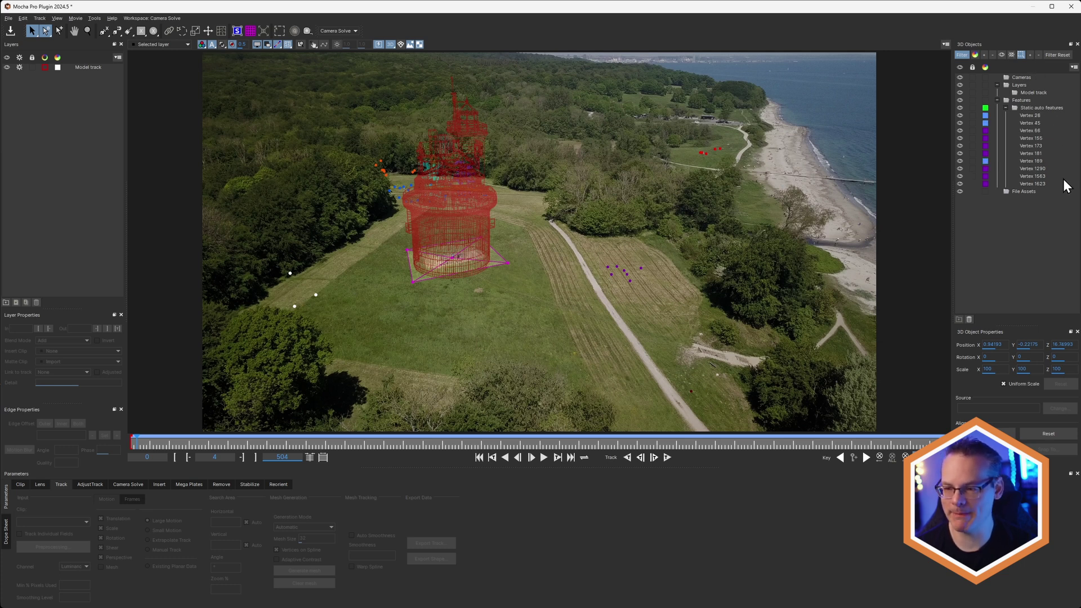
left_click(1021, 54)
left_click(1011, 55)
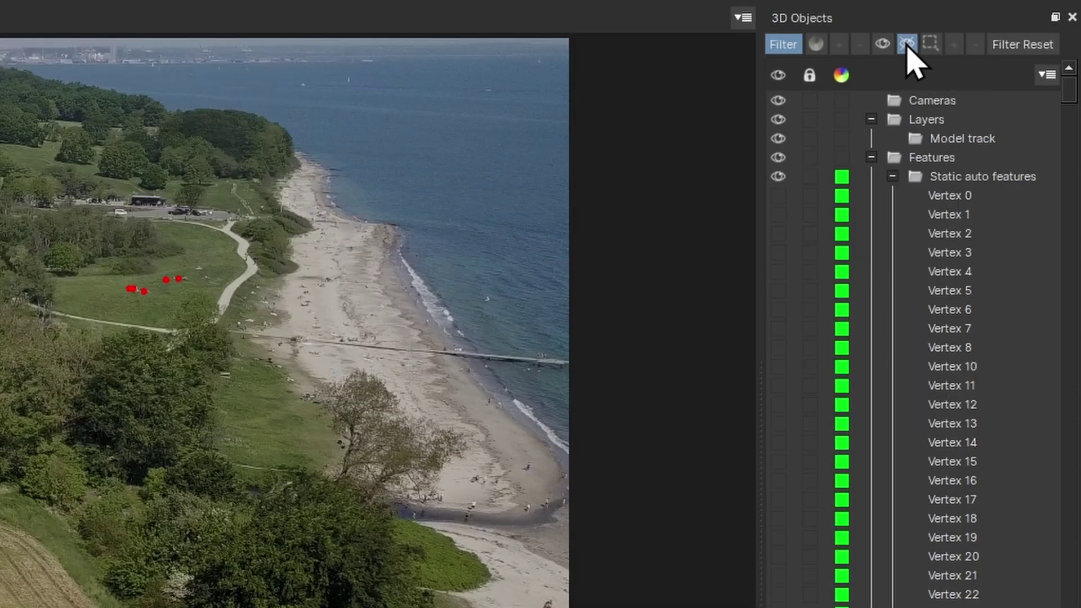
left_click(906, 44)
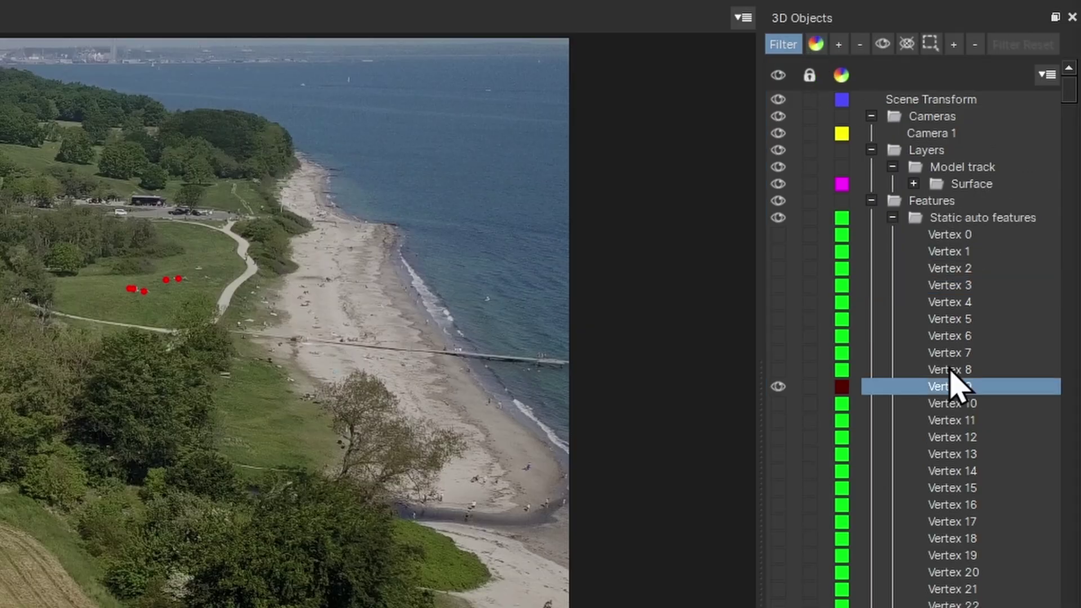
Step: Select Vertex 5 through Vertex 9 and set Export Camera Data to Selected objects only
left_click(948, 319)
left_click(964, 385, "shift")
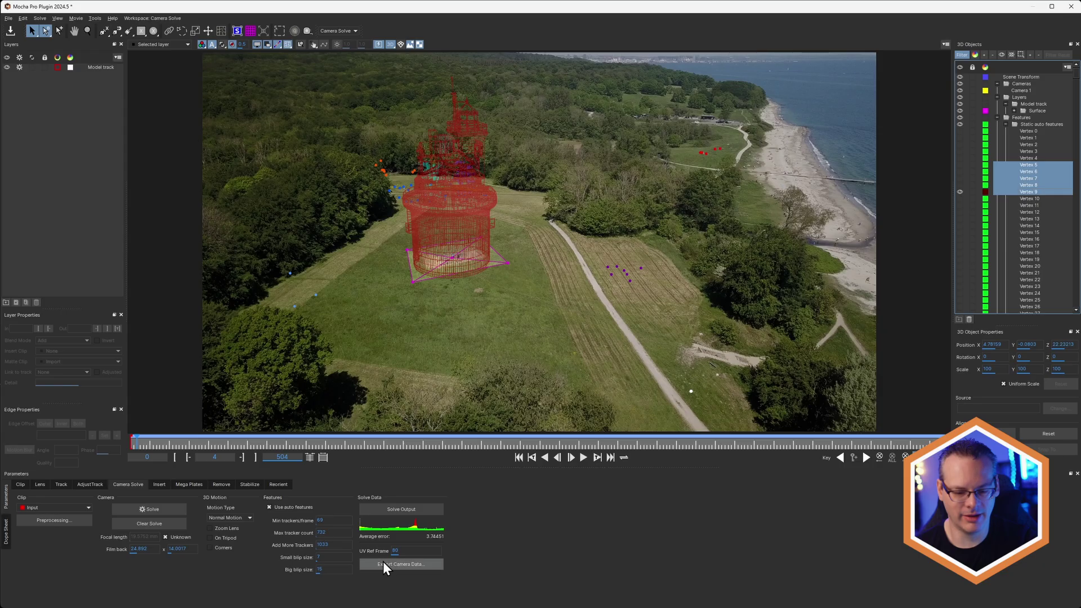
left_click(413, 566)
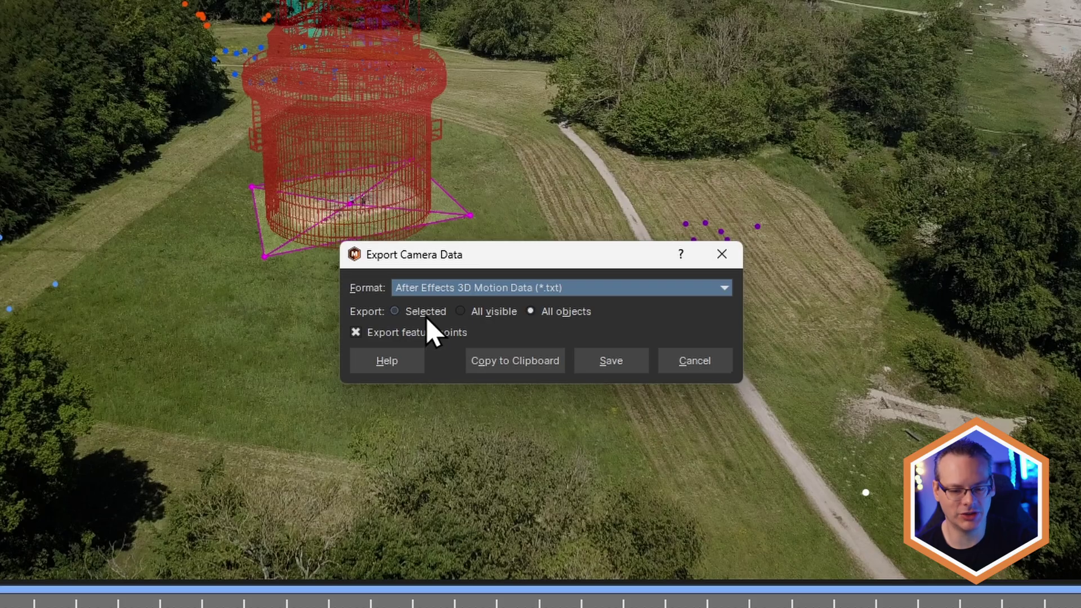
left_click(488, 308)
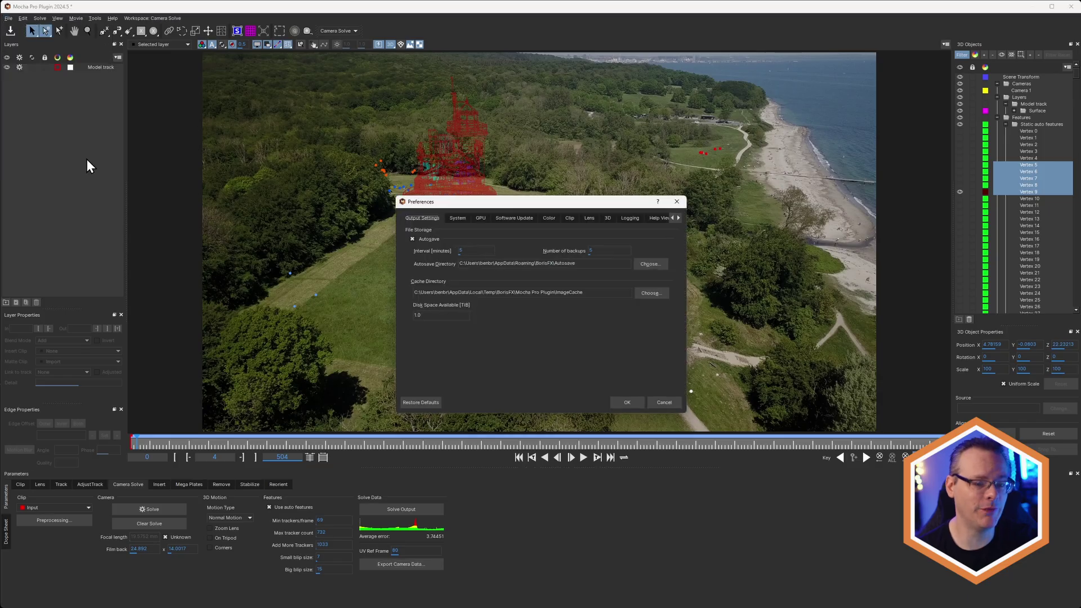
Step: Raise 3D Feature Size to 15 and review the points at frames 76, 25 and 289
left_click(608, 219)
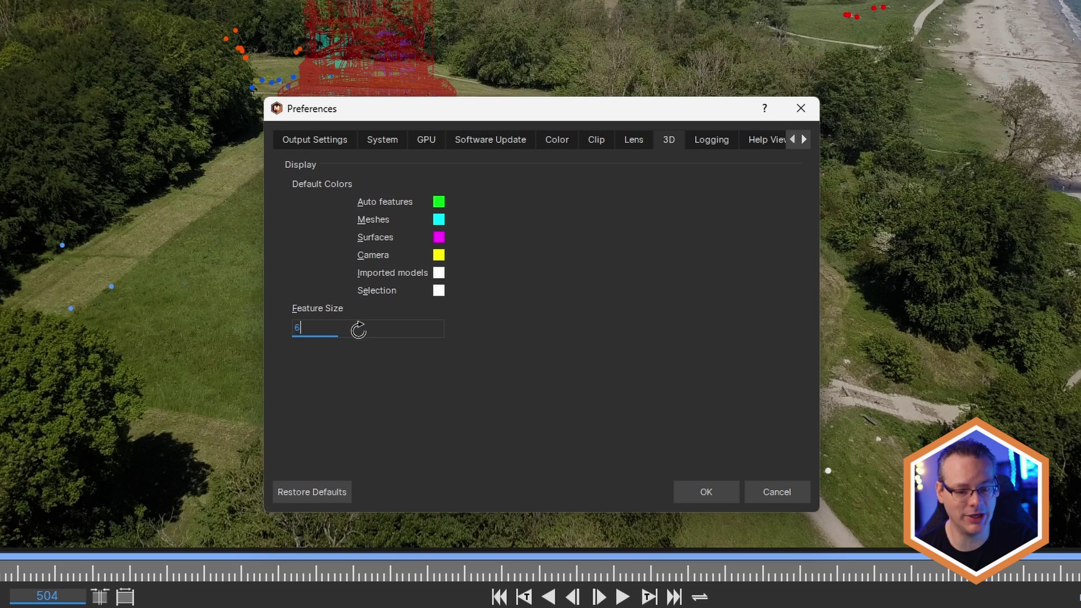
left_click_drag(355, 321, 242, 401)
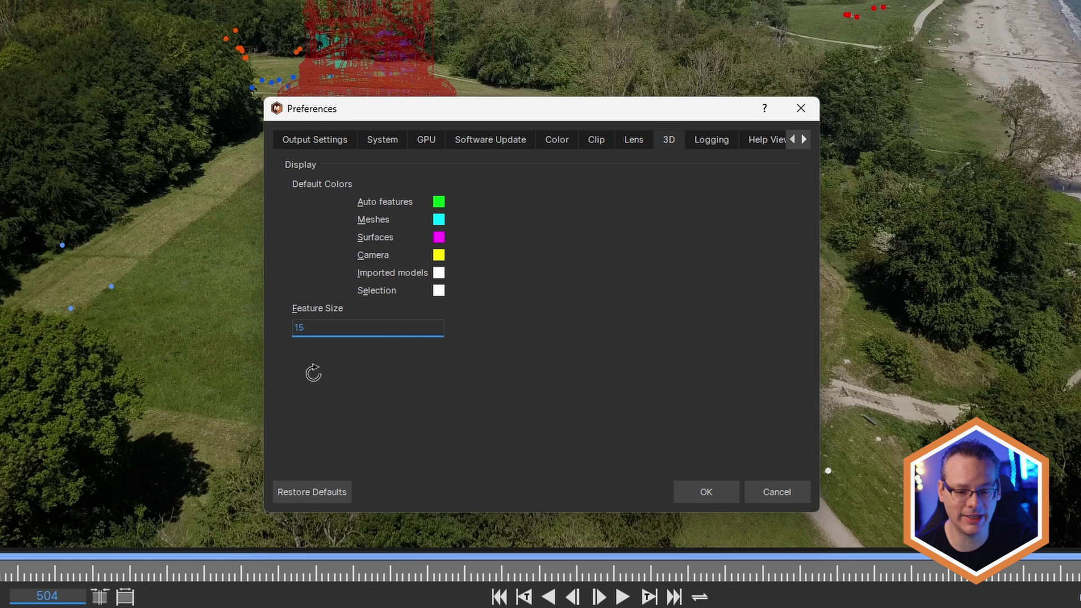
left_click(710, 491)
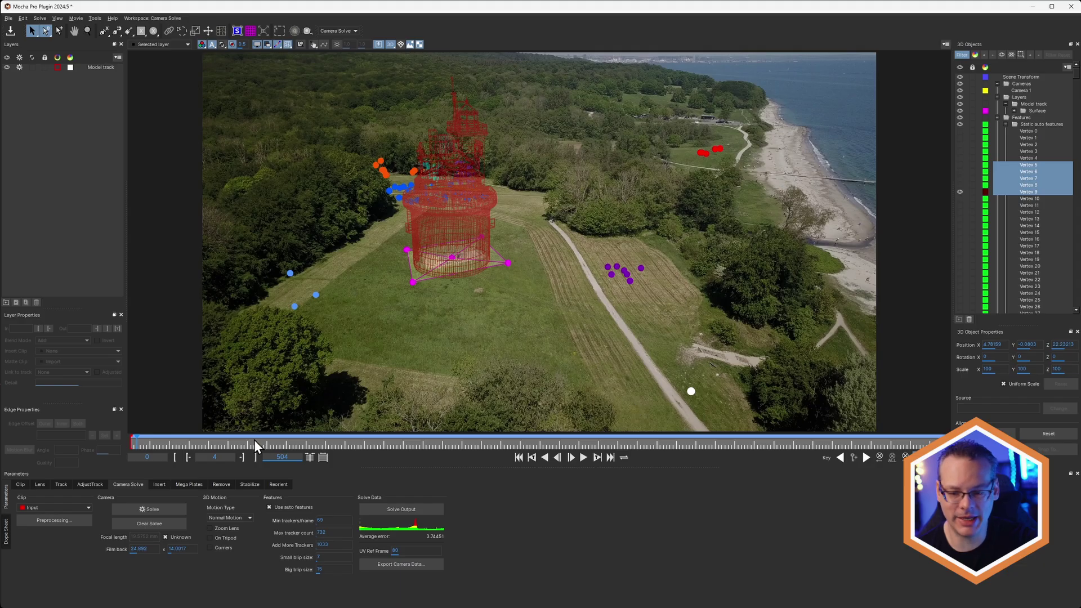
left_click(254, 441)
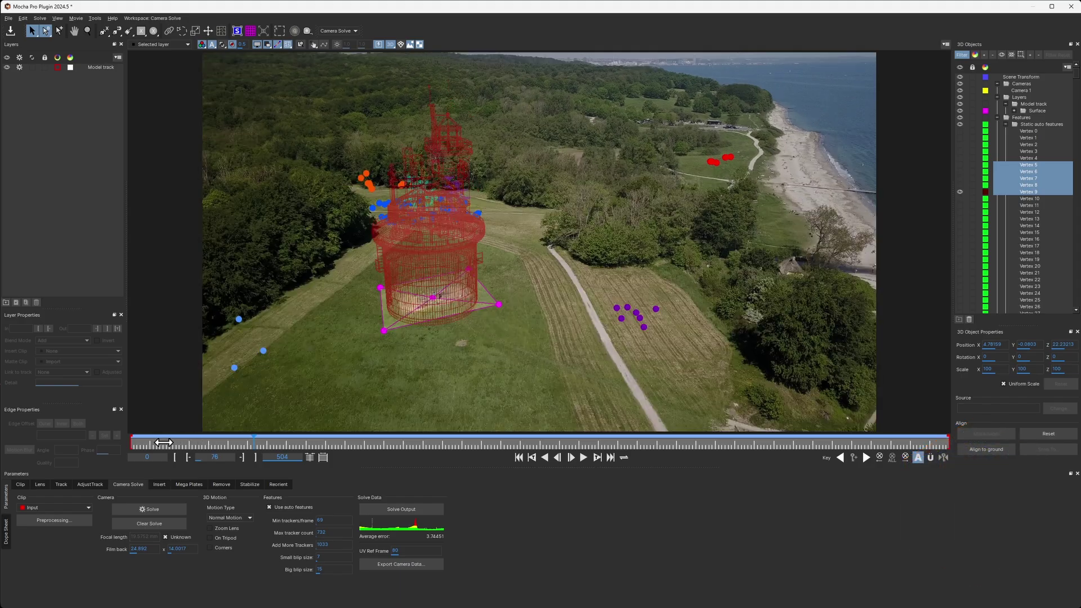
left_click(170, 442)
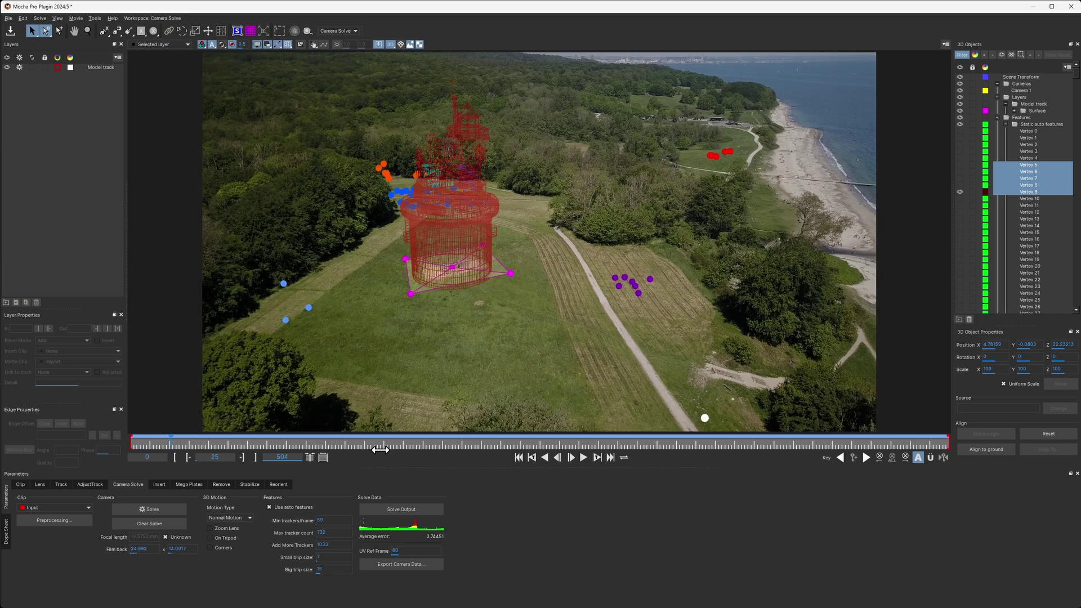
left_click_drag(380, 449, 817, 413)
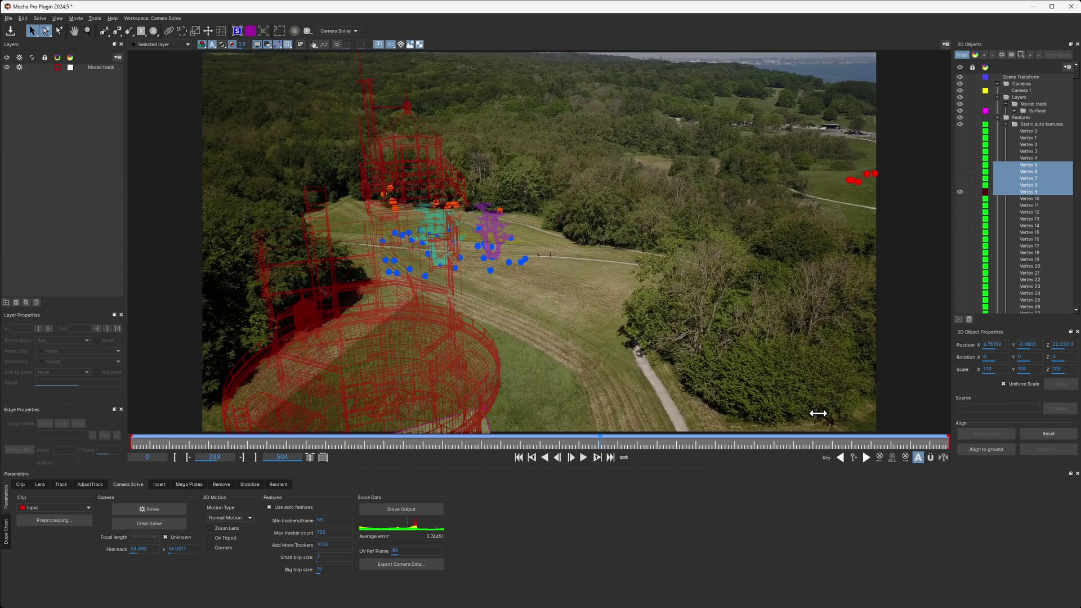
Step: Fine-tune Feature Size in the 3D preferences and check the points near frame 317
left_click(9, 18)
left_click(28, 158)
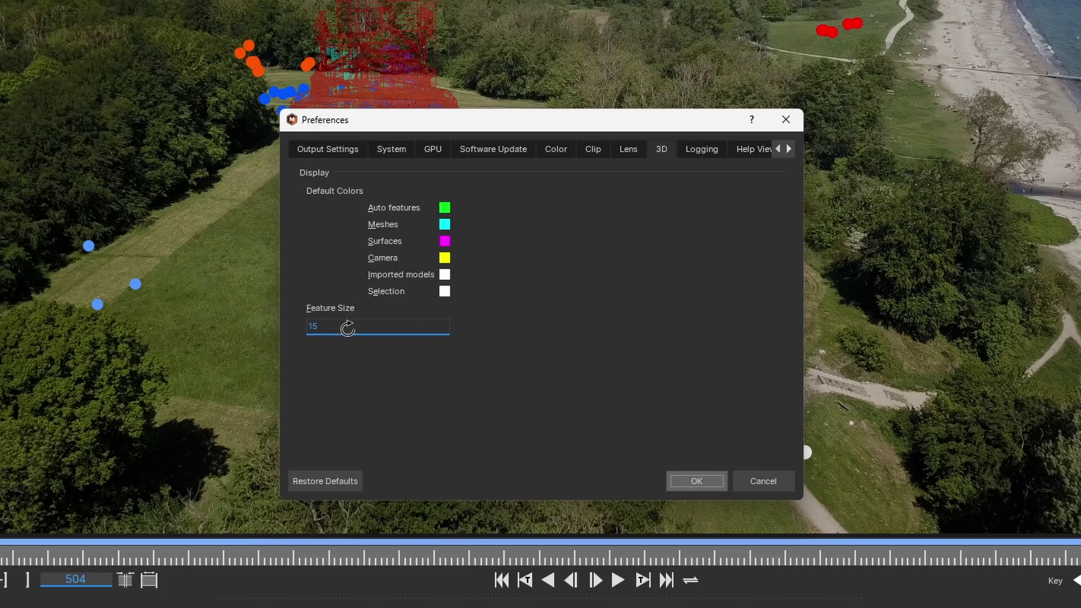
left_click_drag(347, 329, 232, 348)
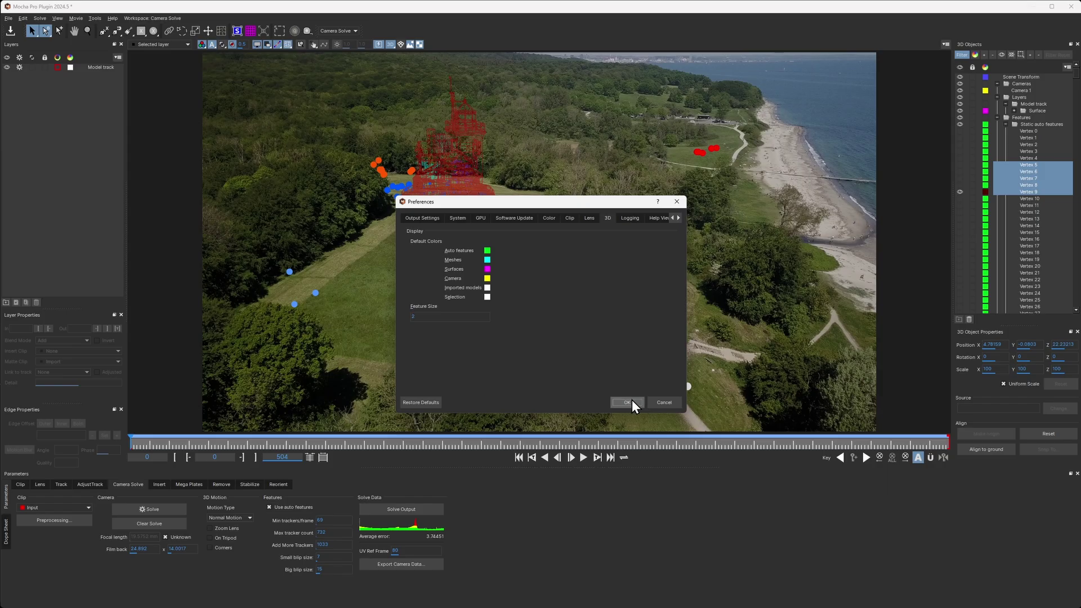
left_click(689, 480)
left_click_drag(158, 450, 828, 421)
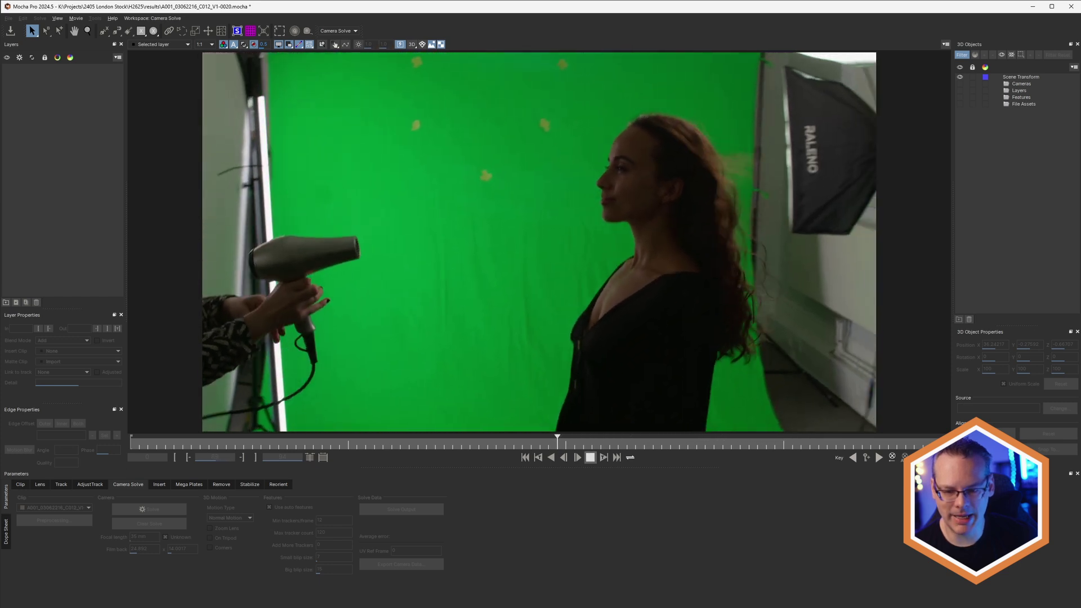
Step: Stop playback, return to the first frame and run Solve on the green-screen clip
key("space")
key("Home")
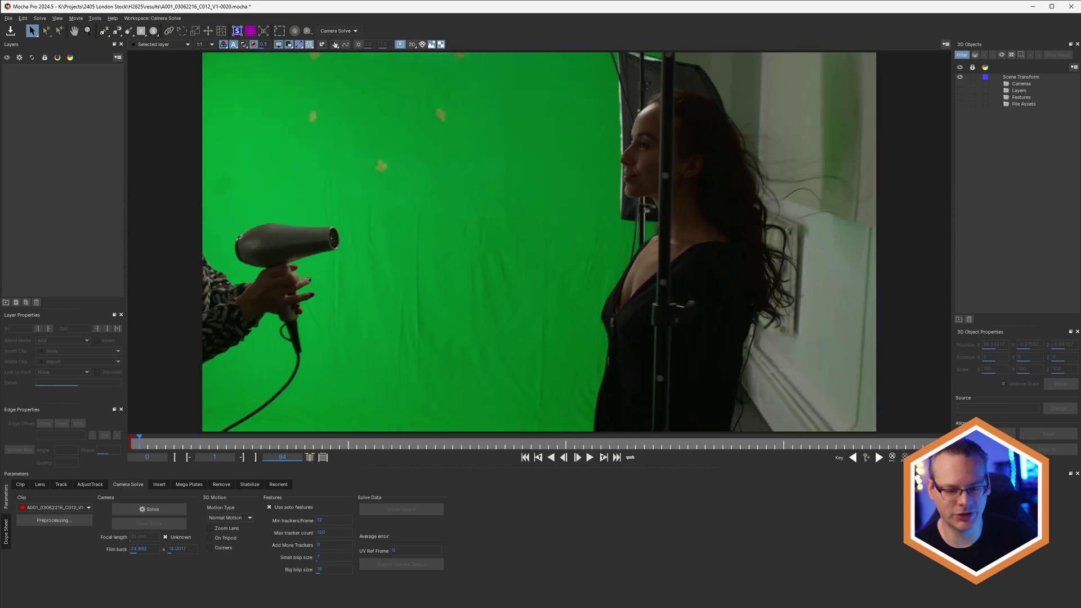
left_click(149, 509)
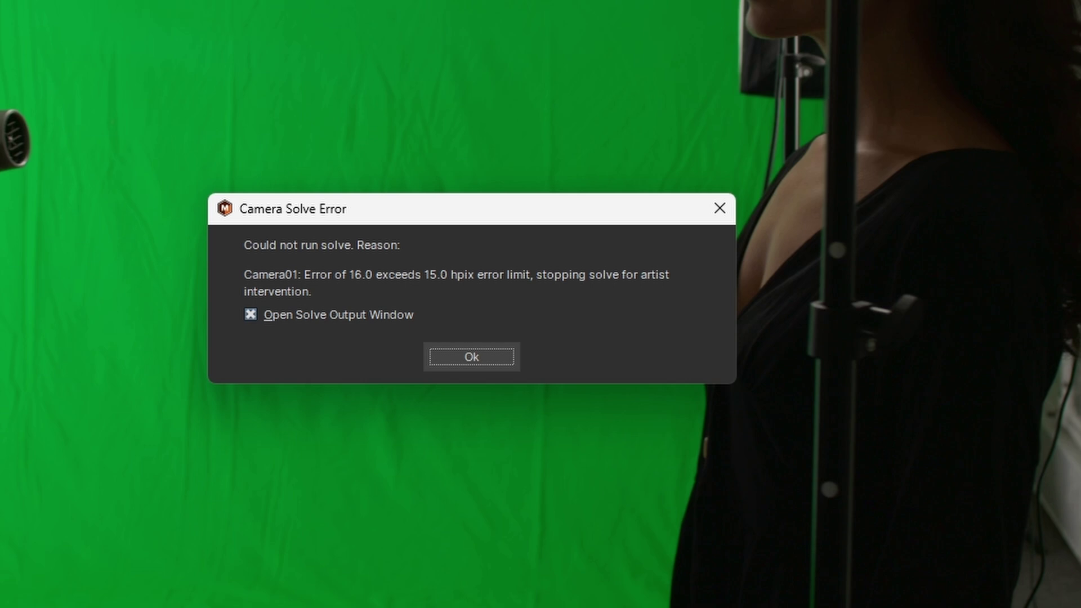
Step: Acknowledge the error and read the Solver Output log down to 16.0334 hpix, 'Scene not solved.'
key("Return")
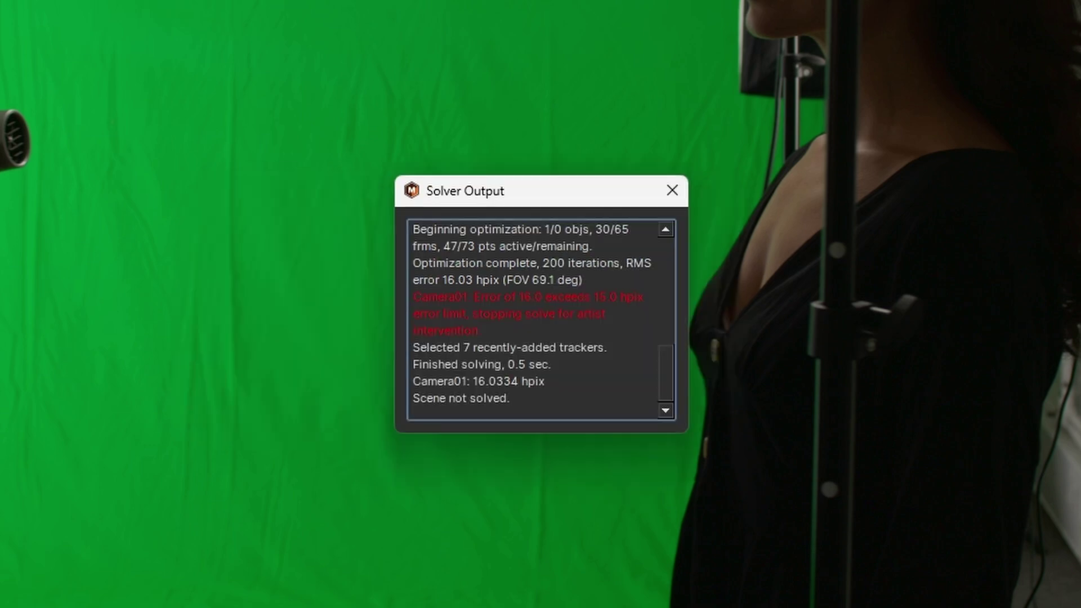
scroll(540, 320, "up", 10)
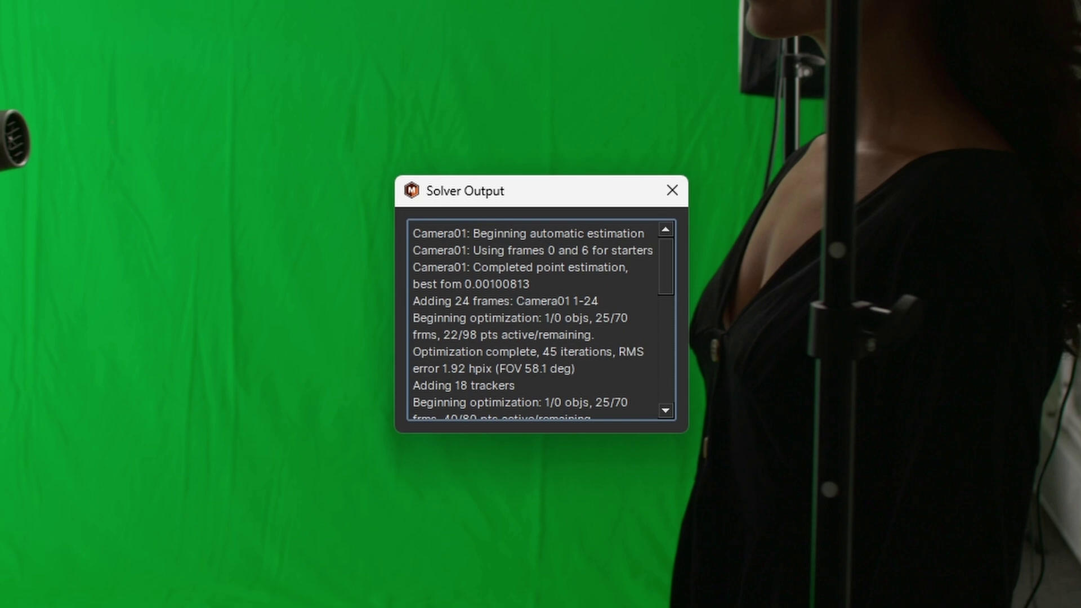
scroll(540, 321, "down", 6)
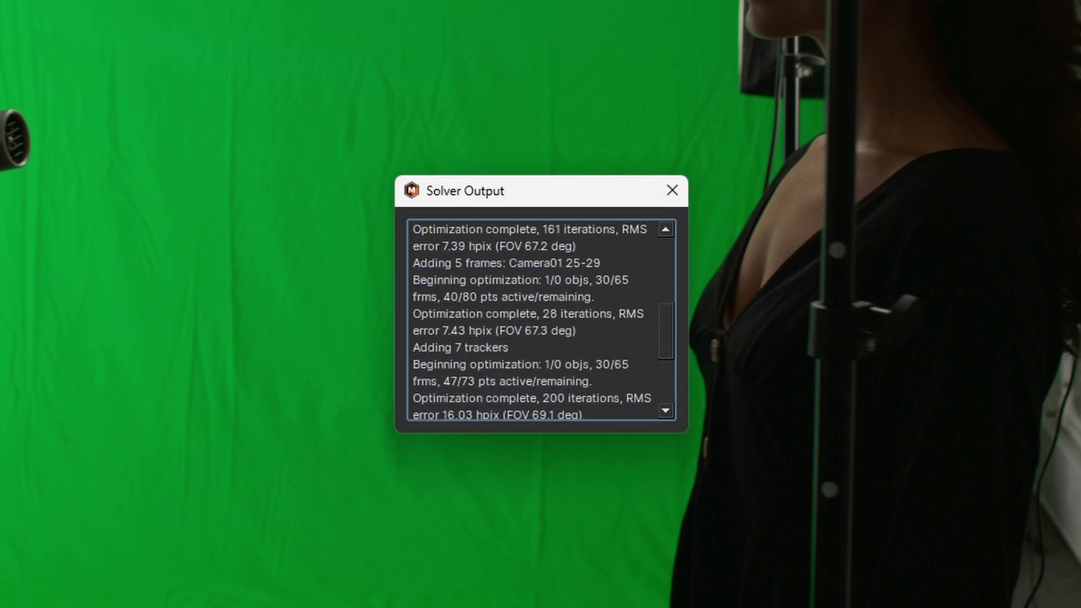
scroll(540, 321, "down", 2)
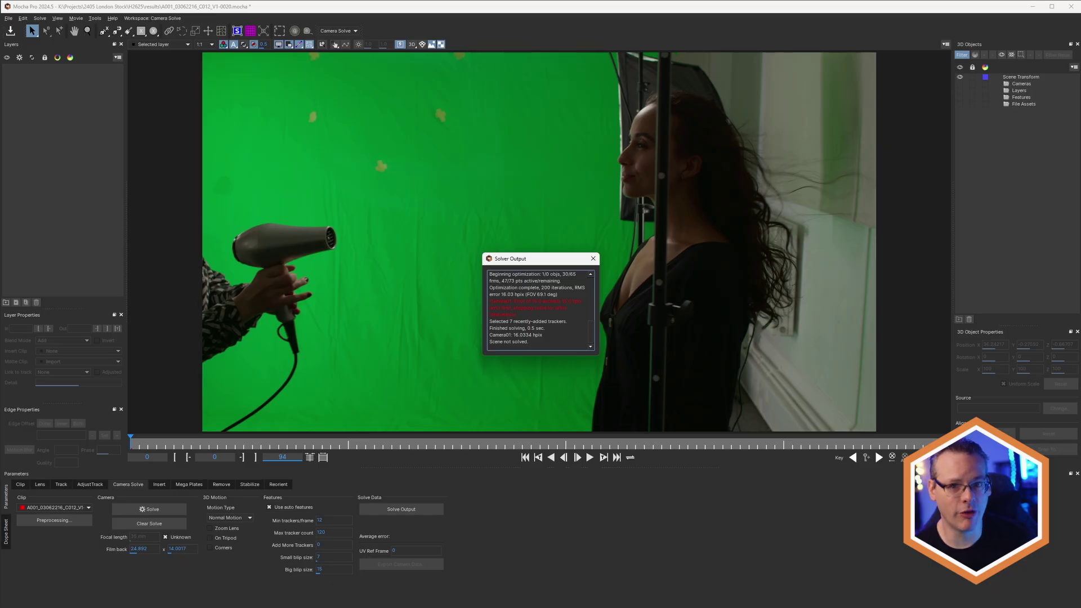